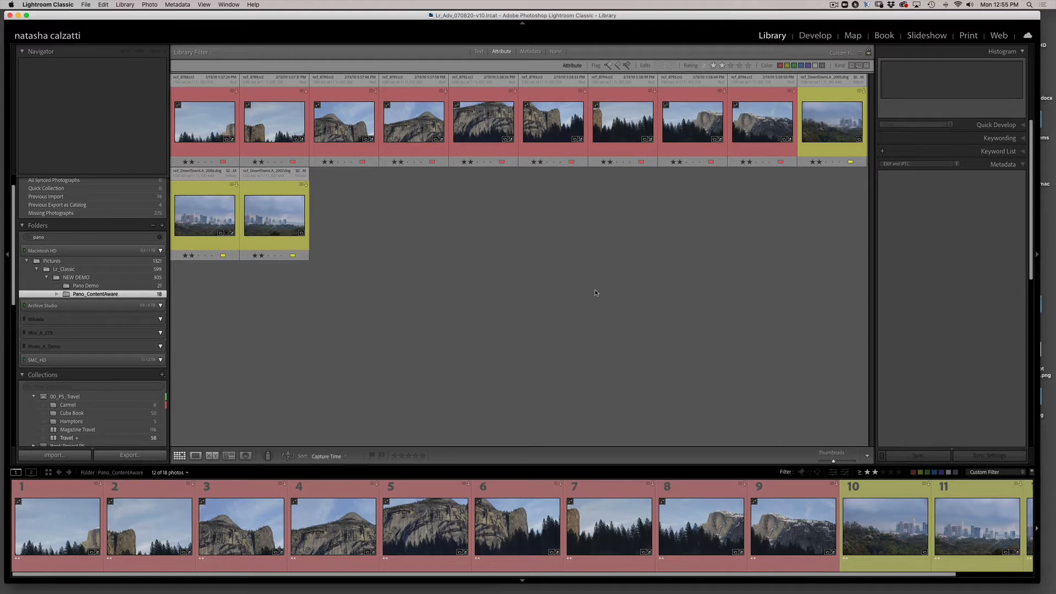
# Enlarge the grid thumbnails and select the nine red-labelled mountain photos from ncf_8788.cr2 to ncf_8796.cr2.
pyautogui.click(594, 293)
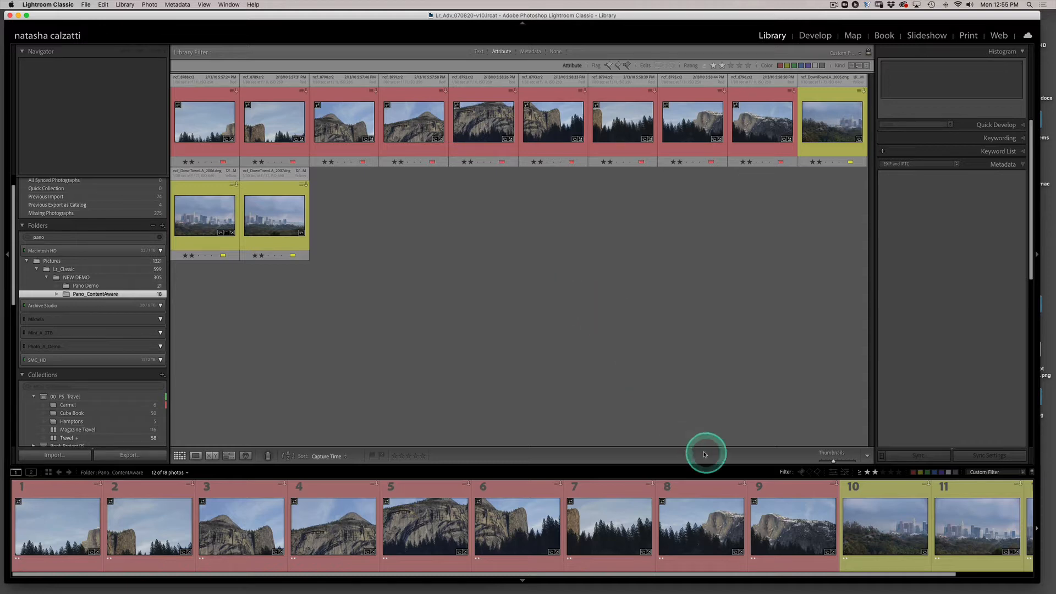
pyautogui.click(841, 462)
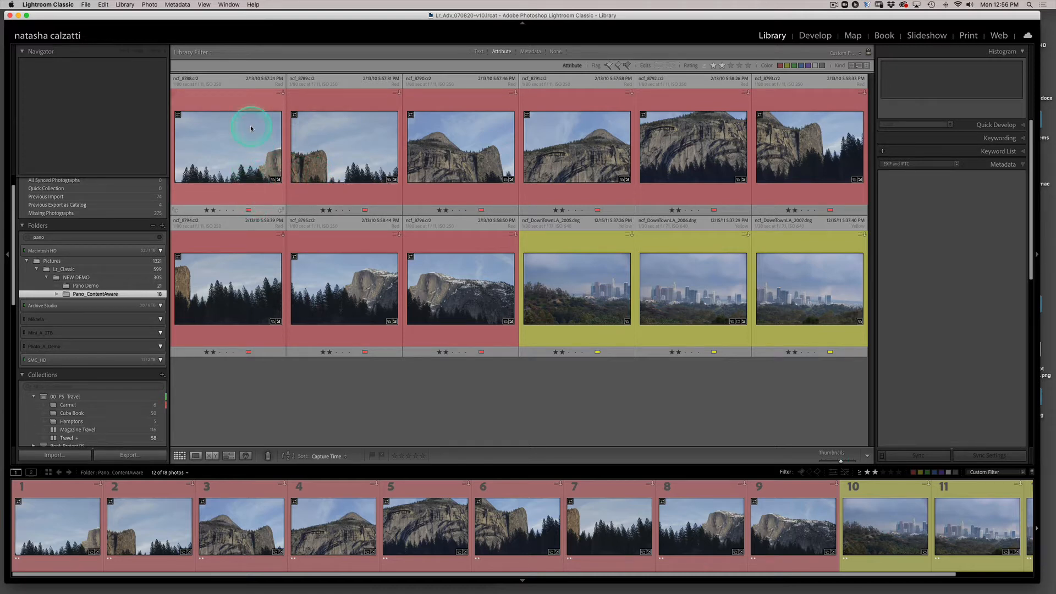
pyautogui.click(252, 160)
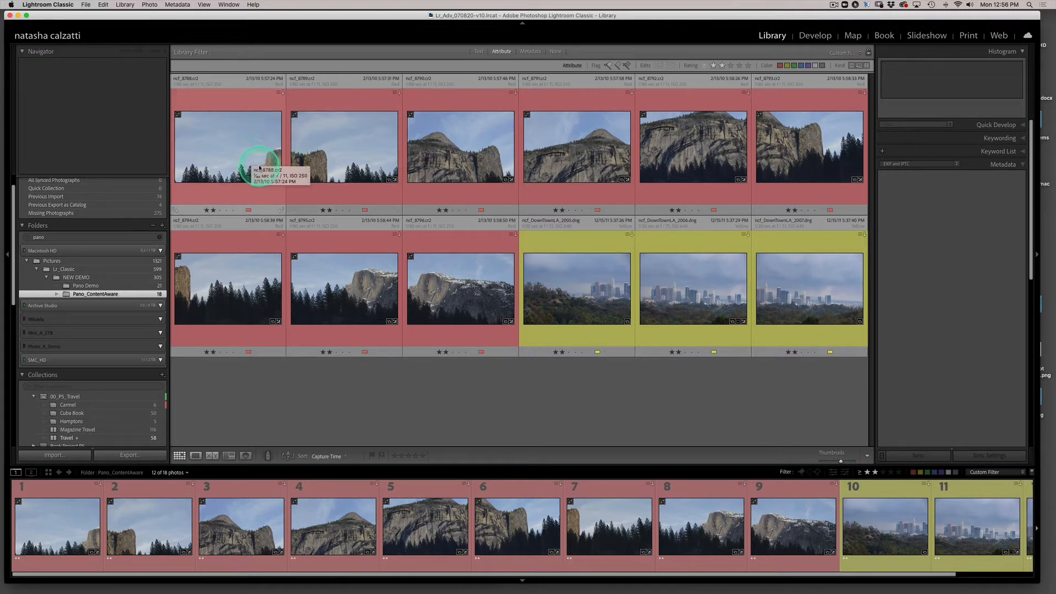
pyautogui.click(212, 160)
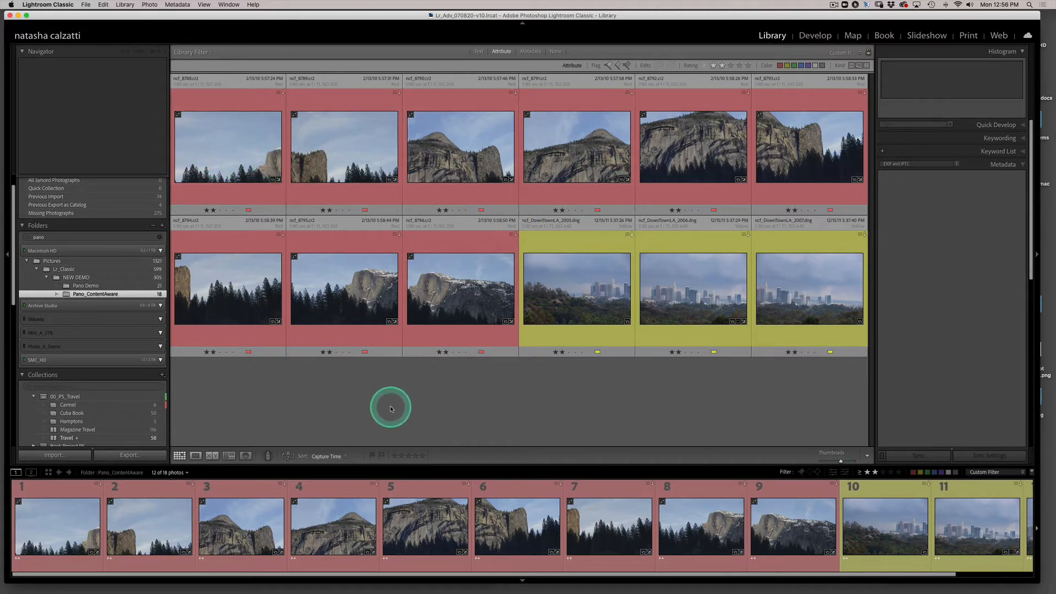
pyautogui.click(237, 162)
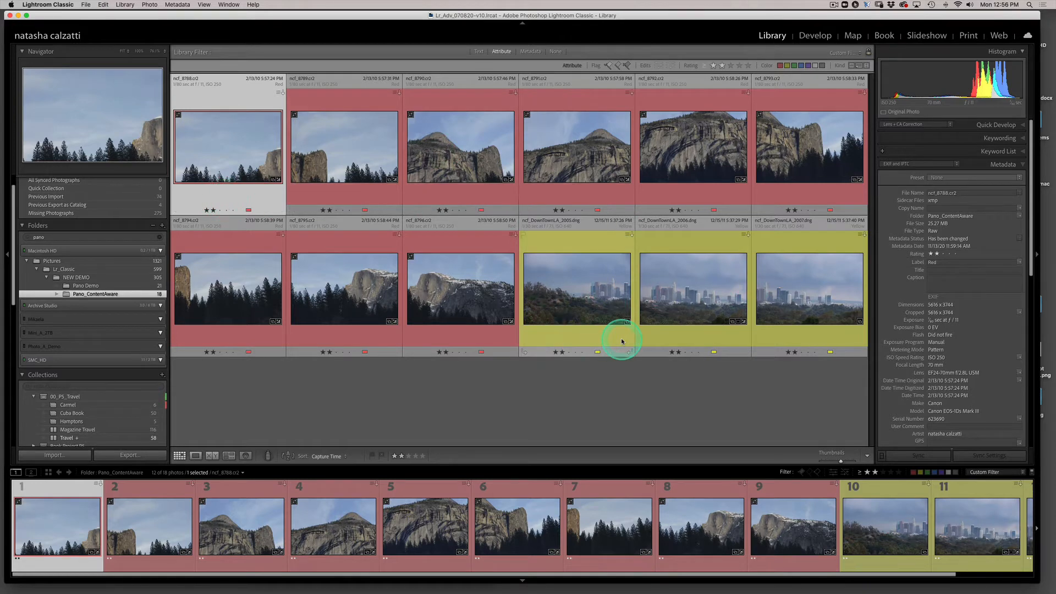
pyautogui.keyDown('shift'); pyautogui.click(444, 318); pyautogui.keyUp('shift')
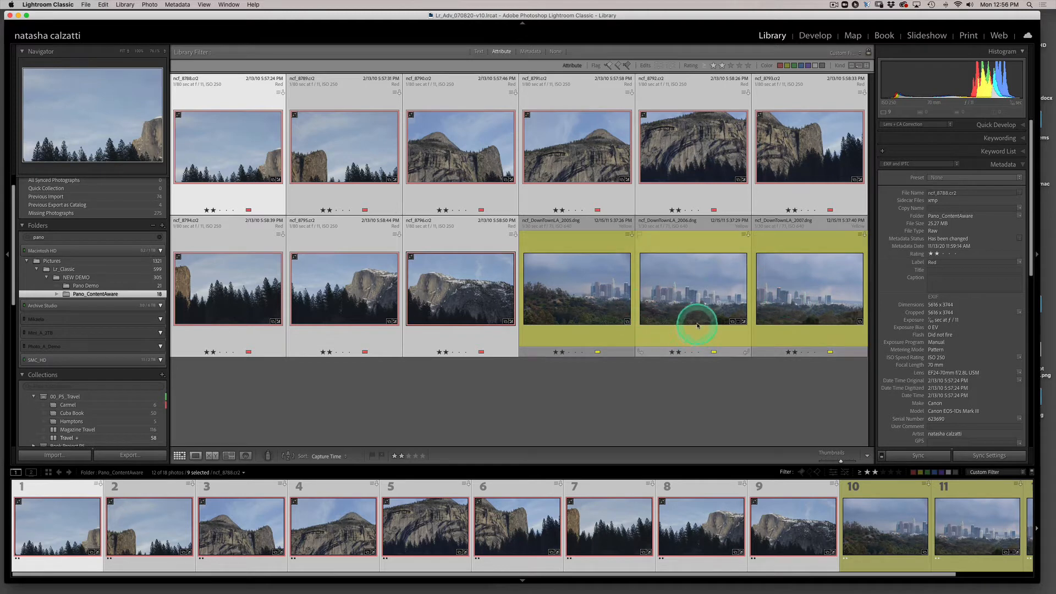
pyautogui.click(337, 155)
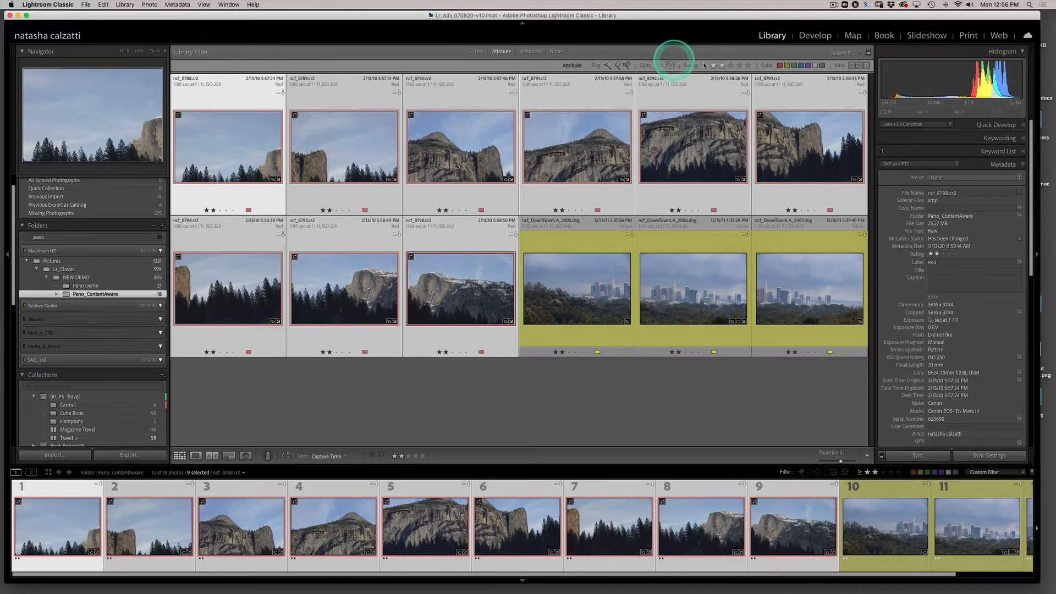
# Reset the develop settings of all nine selected photos together, using Auto Sync.
pyautogui.click(809, 39)
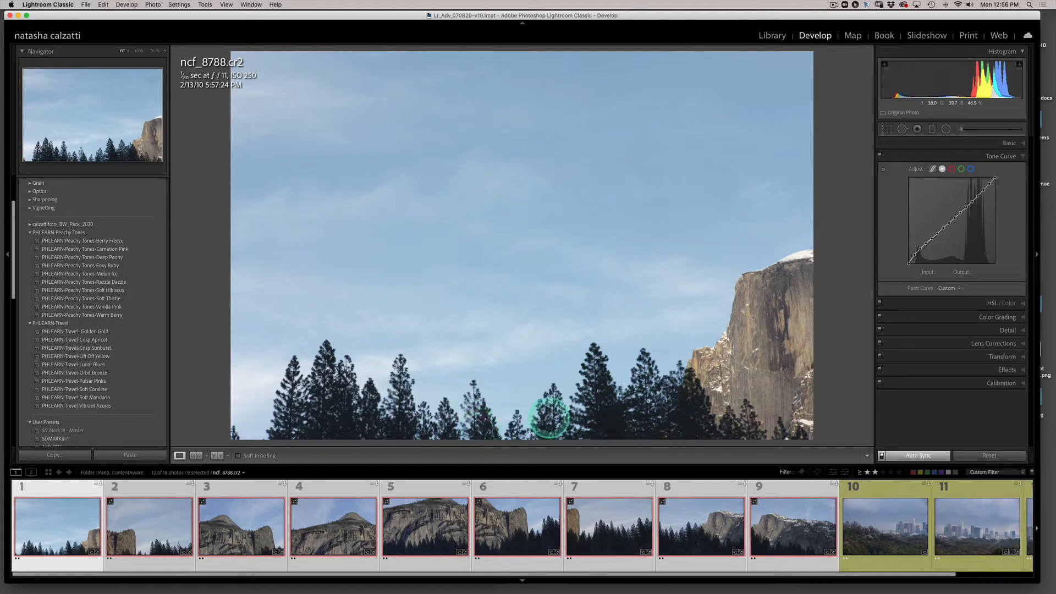
pyautogui.click(929, 455)
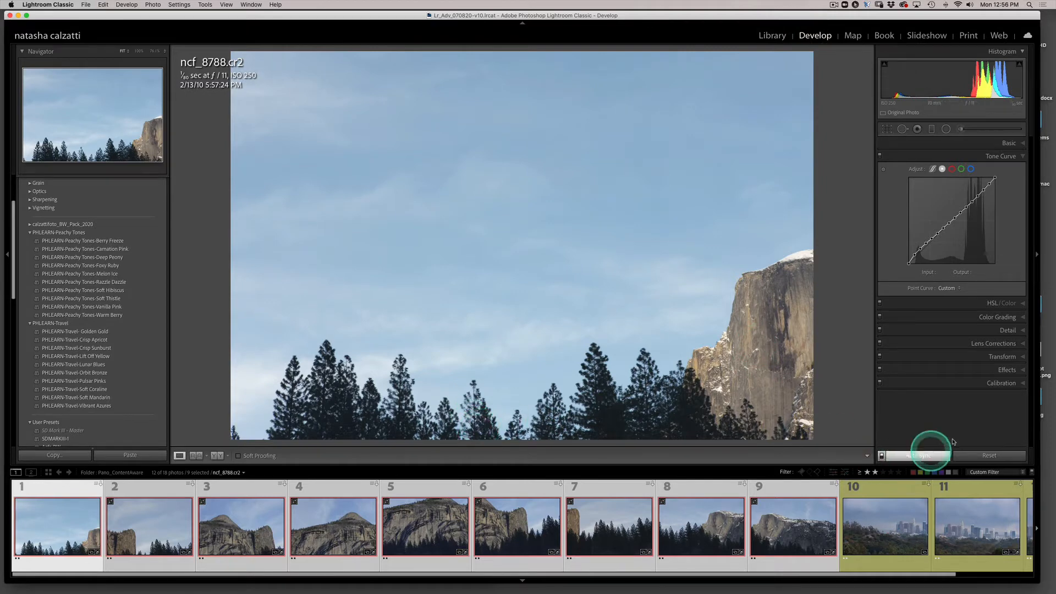
pyautogui.click(1008, 143)
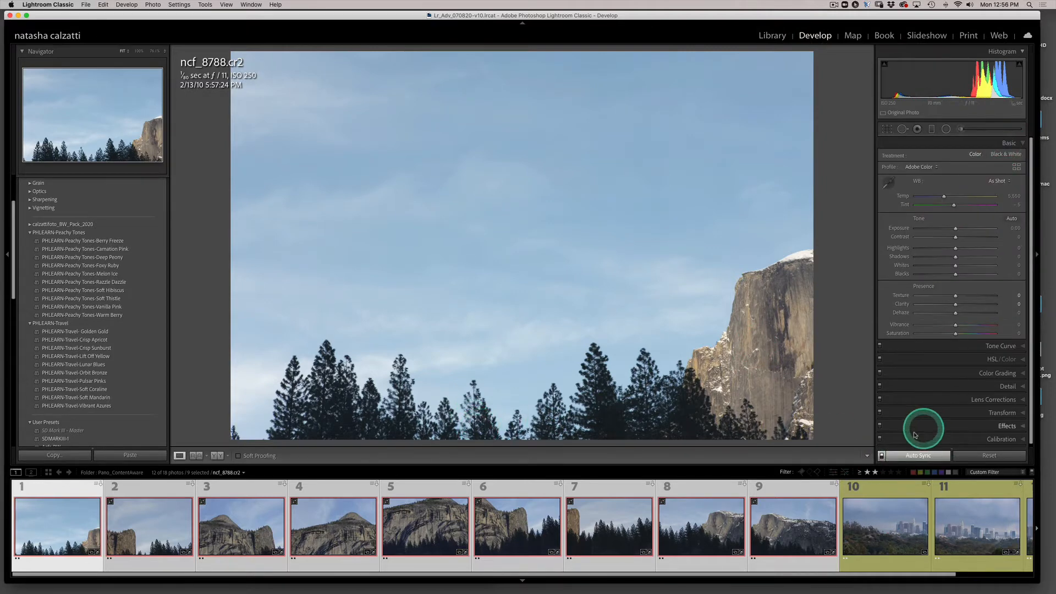
pyautogui.click(975, 456)
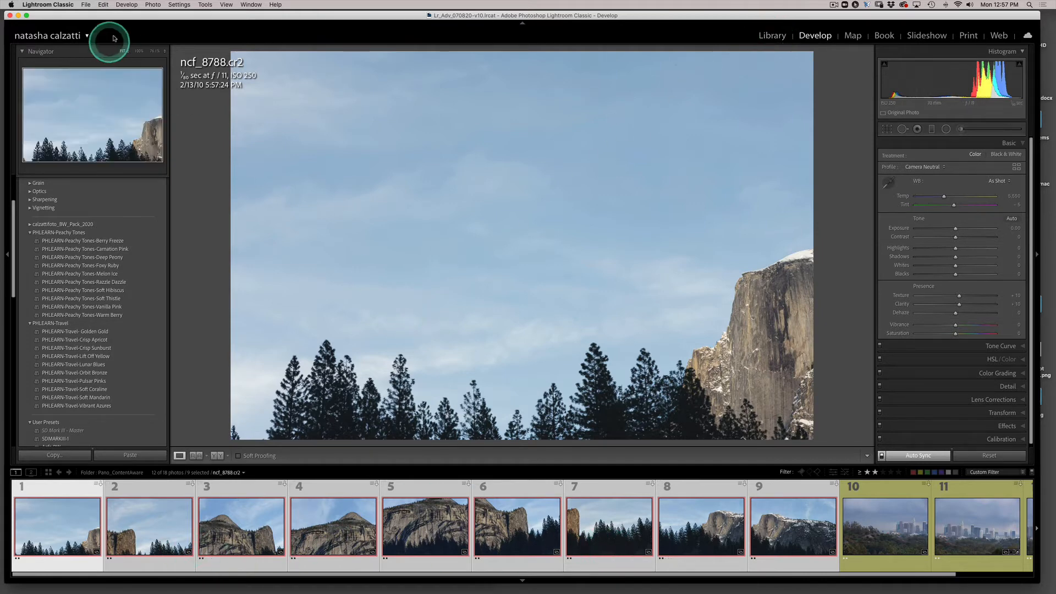
# Start a Panorama photo merge with the nine selected photos.
pyautogui.click(149, 4)
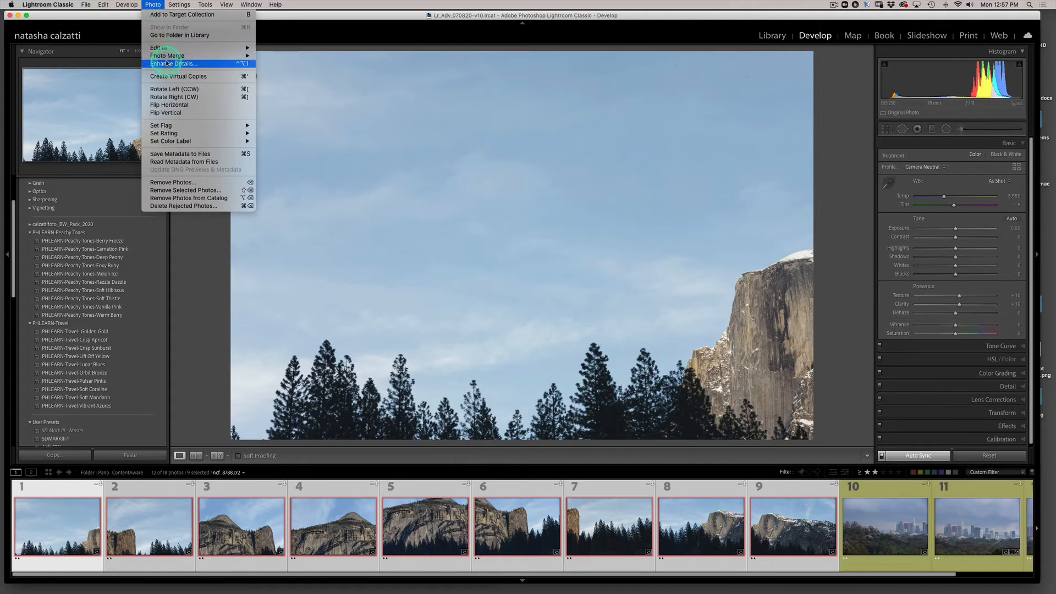
pyautogui.moveTo(168, 57)
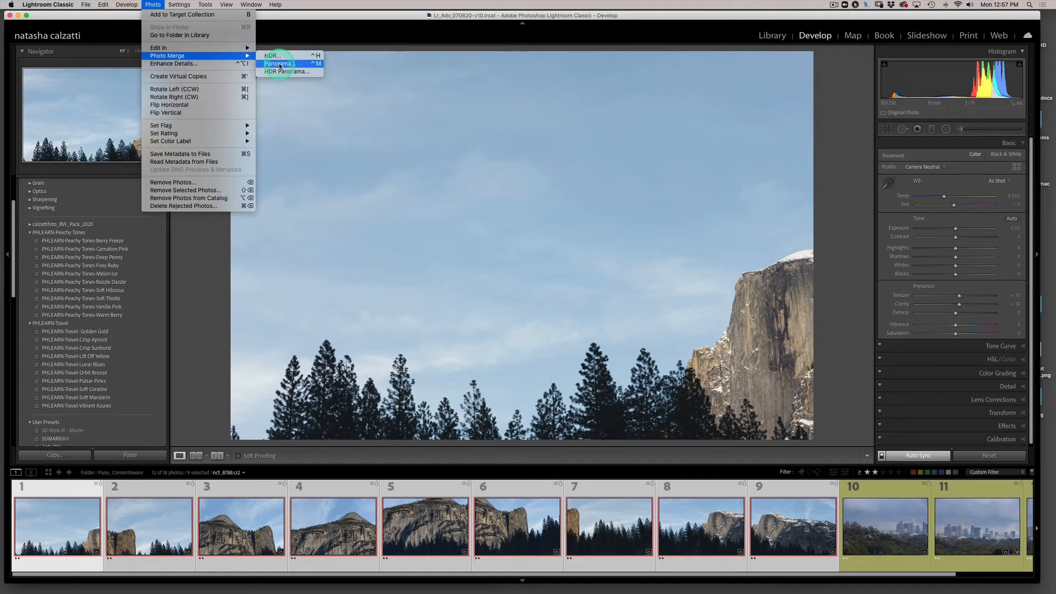
pyautogui.click(279, 65)
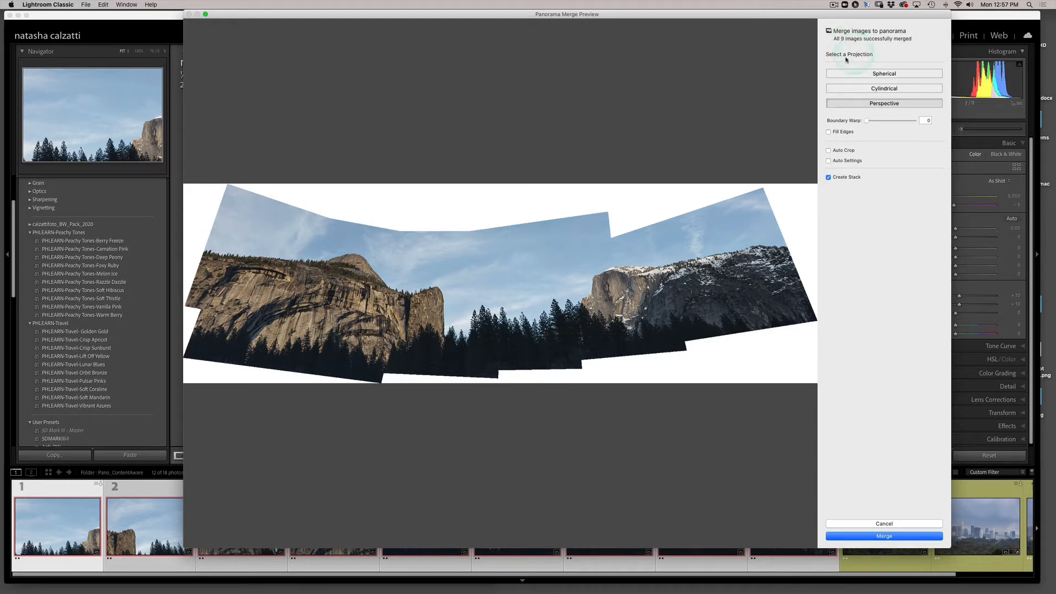
# Preview the merge in the Spherical and Cylindrical projections and return to the Perspective projection.
pyautogui.click(877, 74)
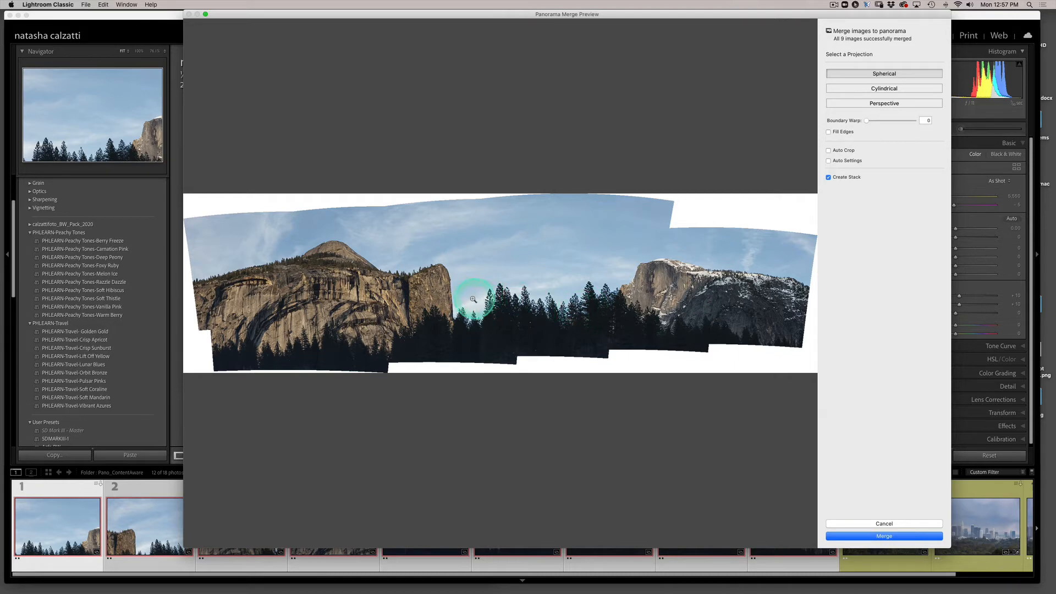
pyautogui.click(884, 89)
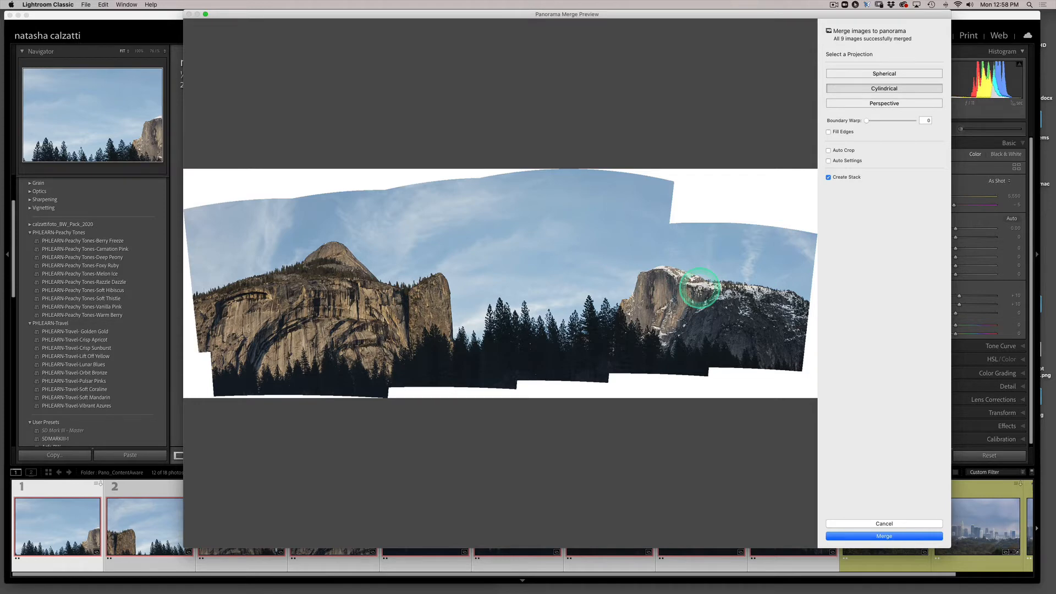
pyautogui.click(872, 103)
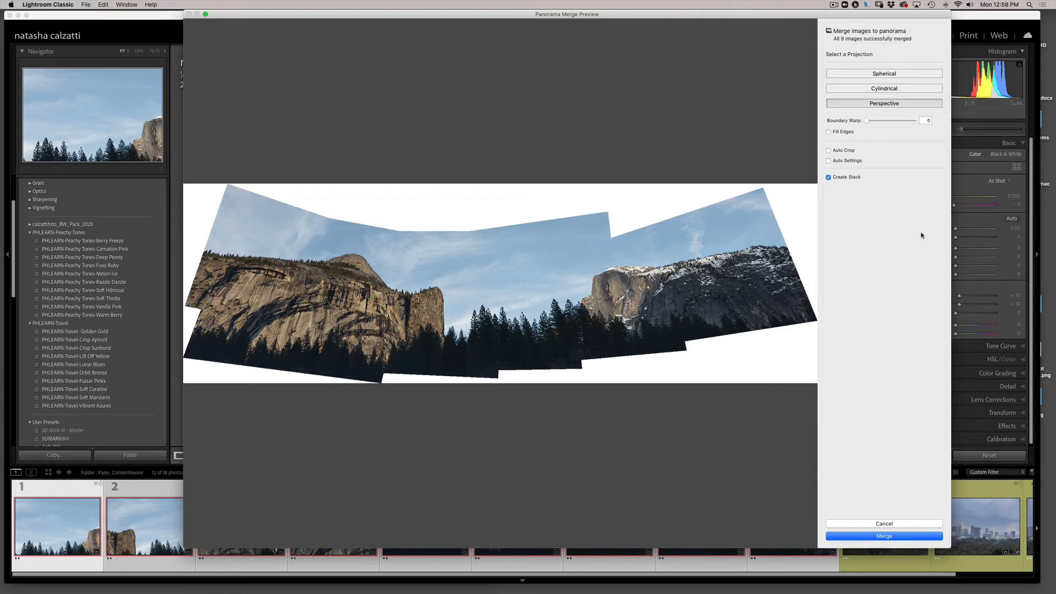
# Merge the panorama in the Perspective projection with Boundary Warp set to 92 and Fill Edges enabled.
pyautogui.click(921, 235)
pyautogui.click(921, 235)
pyautogui.moveTo(866, 122); pyautogui.dragTo(869, 123)
pyautogui.moveTo(875, 124); pyautogui.dragTo(906, 125)
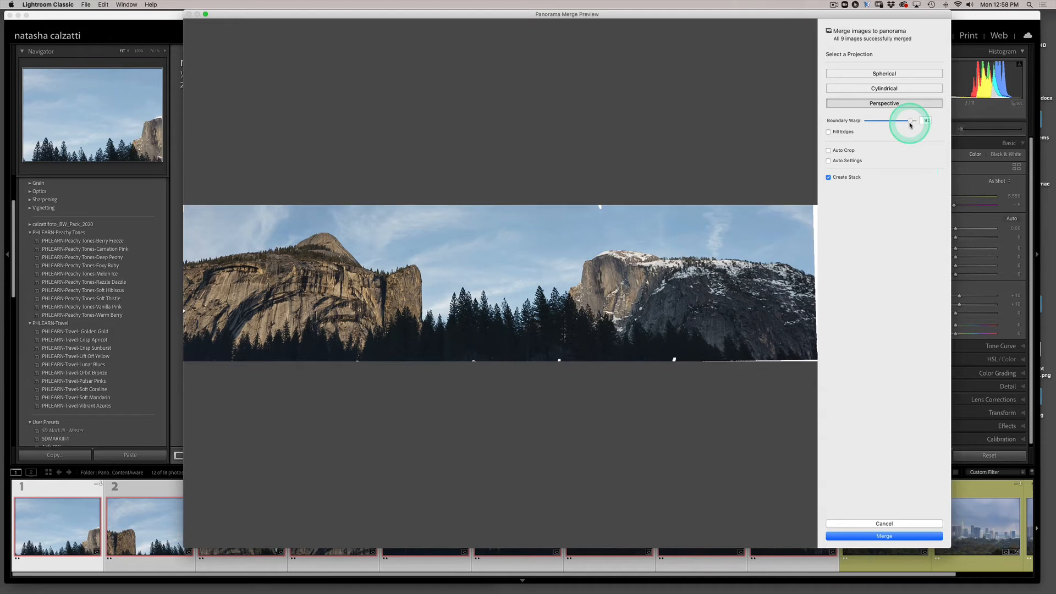
pyautogui.click(831, 132)
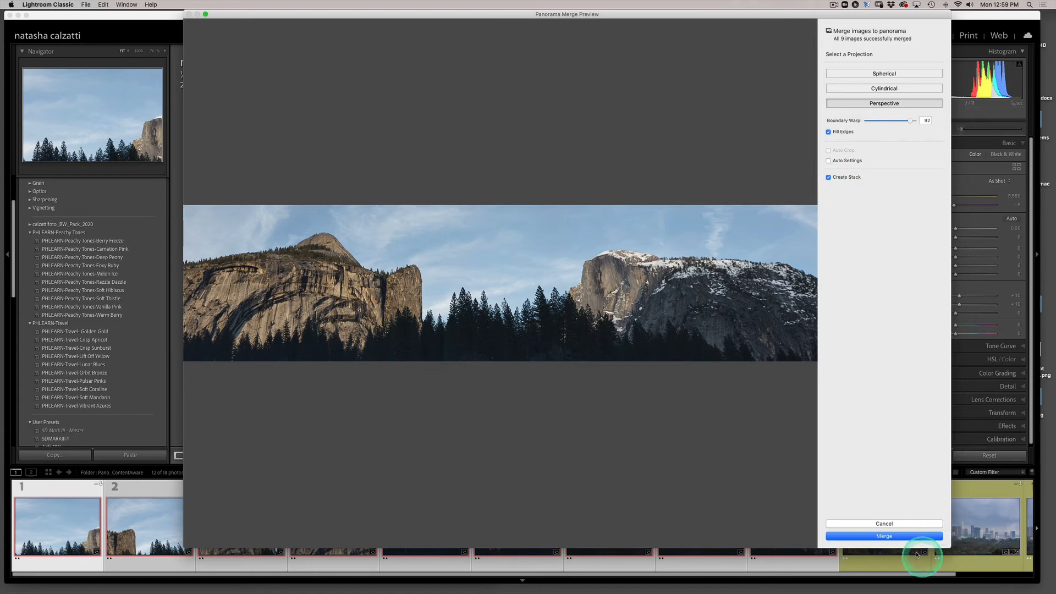
pyautogui.click(900, 537)
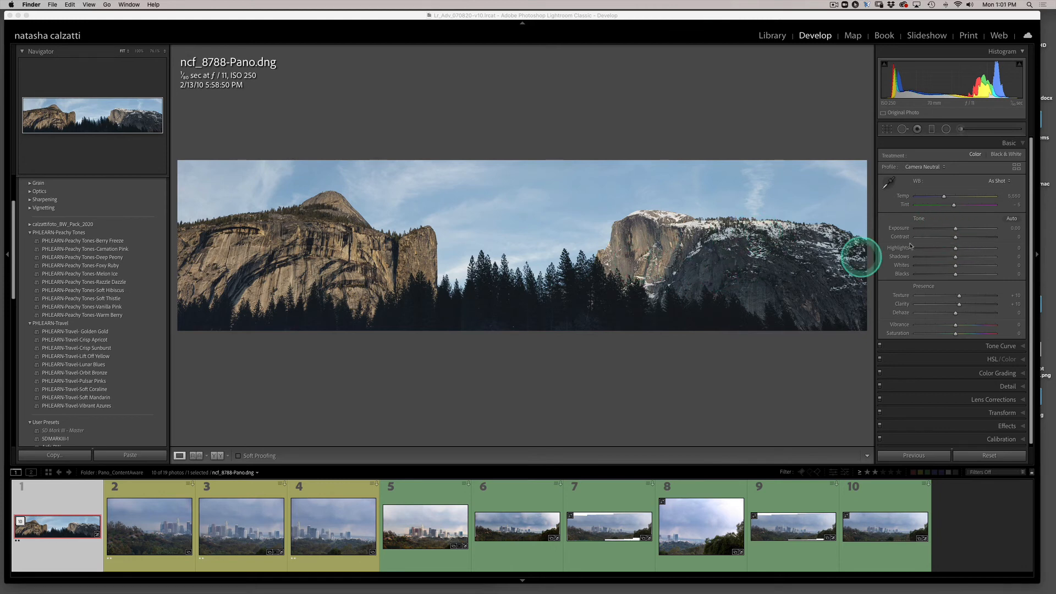
# Apply automatic Whites and Blacks values to the merged panorama, with Exposure reset to its default after a brief trial.
pyautogui.moveTo(957, 232); pyautogui.dragTo(957, 230)
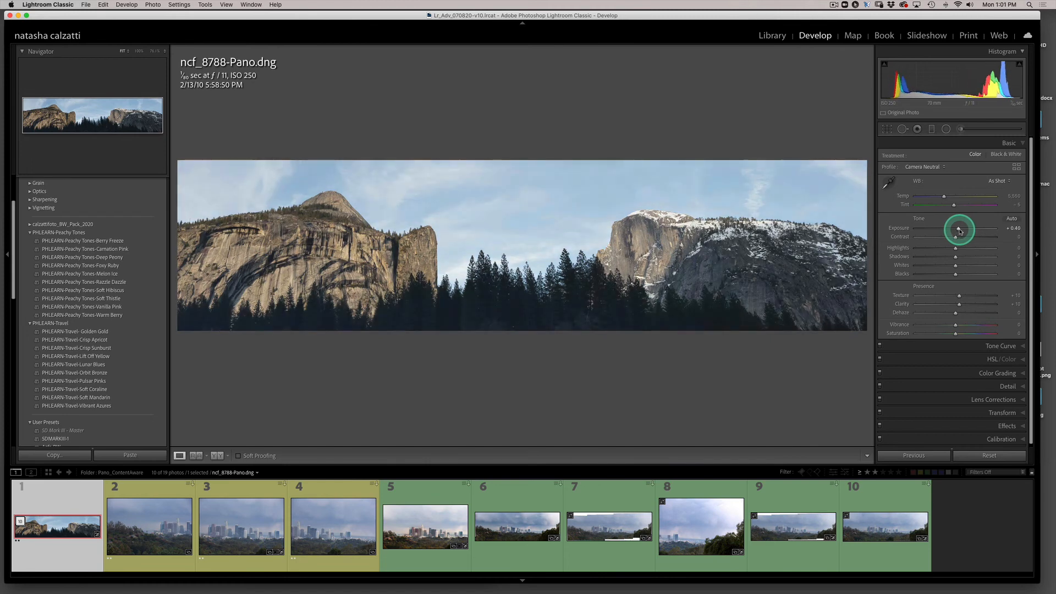
pyautogui.doubleClick(902, 231)
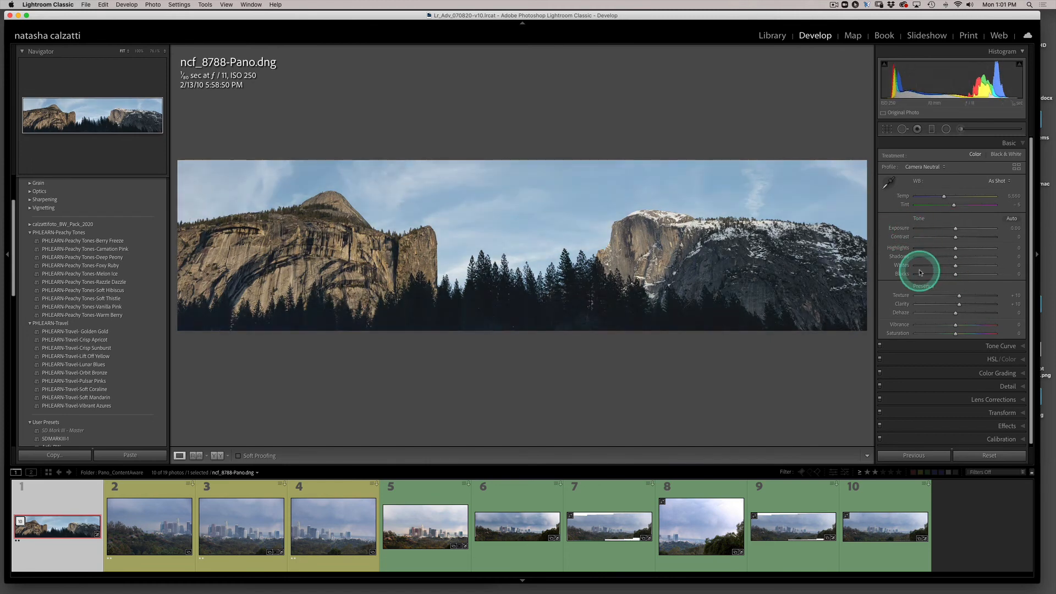
pyautogui.keyDown('shift'); pyautogui.doubleClick(900, 265); pyautogui.keyUp('shift')
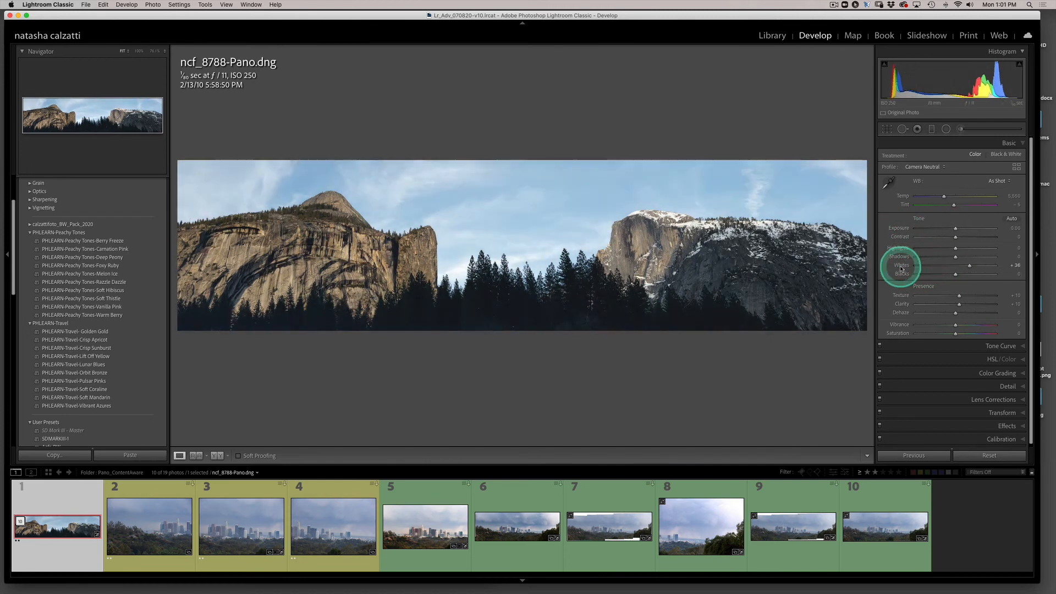
pyautogui.keyDown('shift'); pyautogui.doubleClick(902, 275); pyautogui.keyUp('shift')
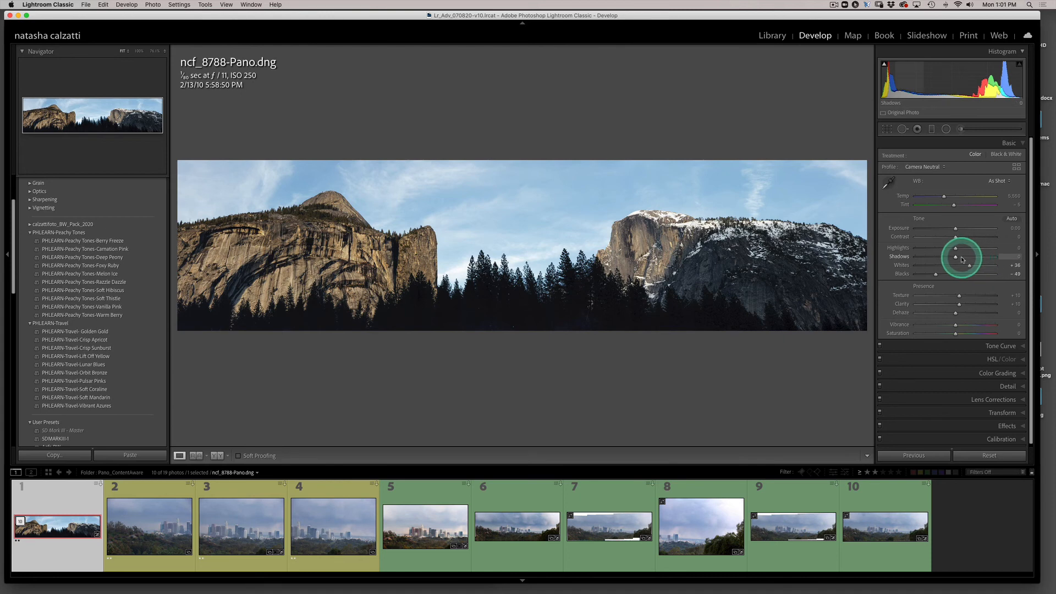
# Raise the panorama's Shadows to +71, Texture to +26 and Clarity to +29.
pyautogui.moveTo(961, 259); pyautogui.dragTo(983, 259)
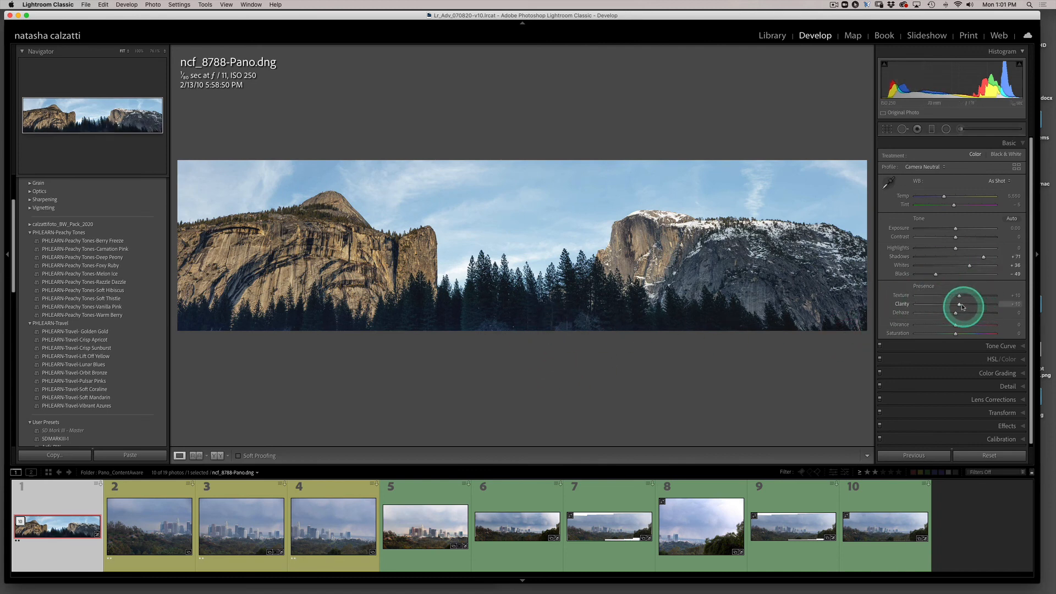
pyautogui.moveTo(960, 299); pyautogui.dragTo(967, 299)
pyautogui.moveTo(958, 304); pyautogui.dragTo(967, 307)
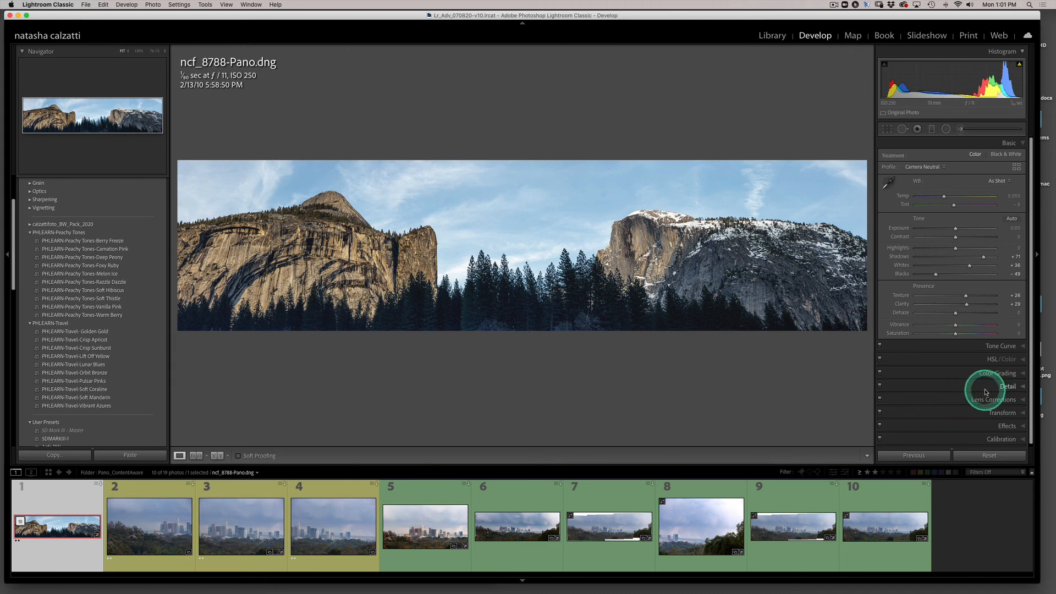
# Boost the sky's saturation with the HSL targeted adjustment tool, reaching Aqua +3 and Blue +23.
pyautogui.click(989, 358)
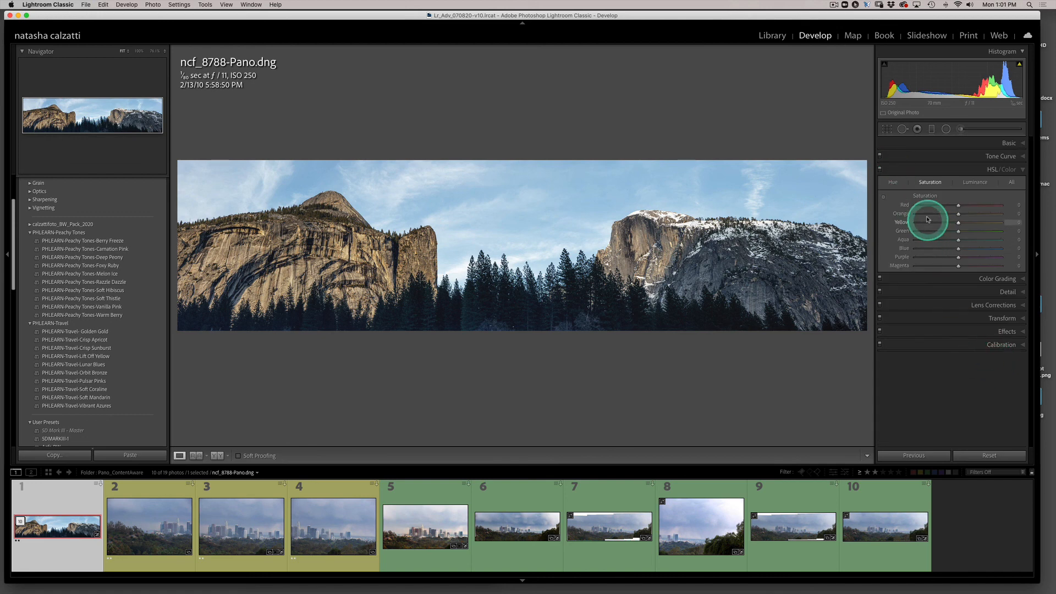
pyautogui.click(927, 182)
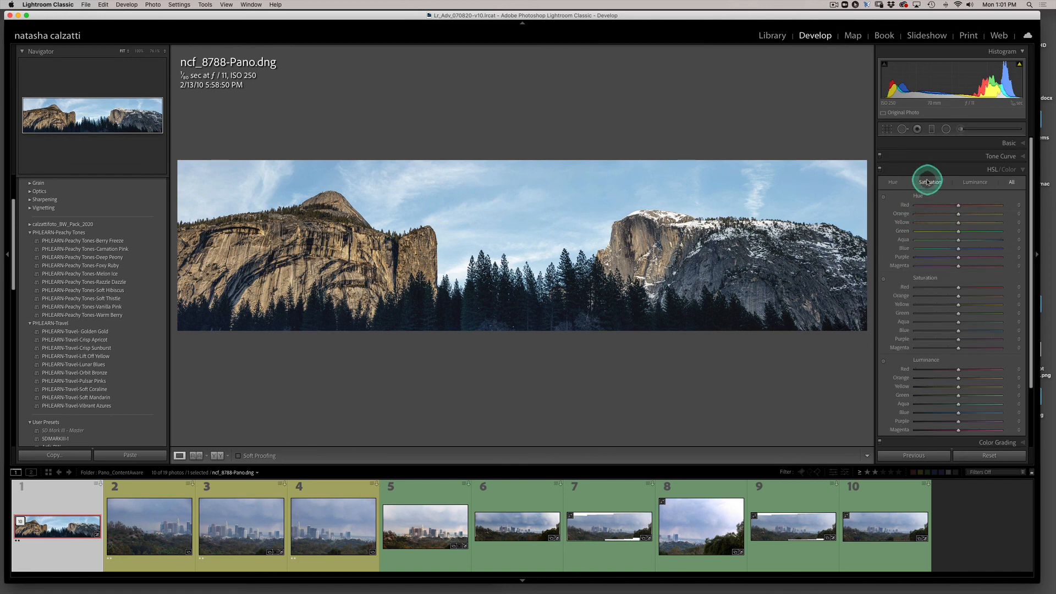
pyautogui.click(927, 182)
pyautogui.click(883, 196)
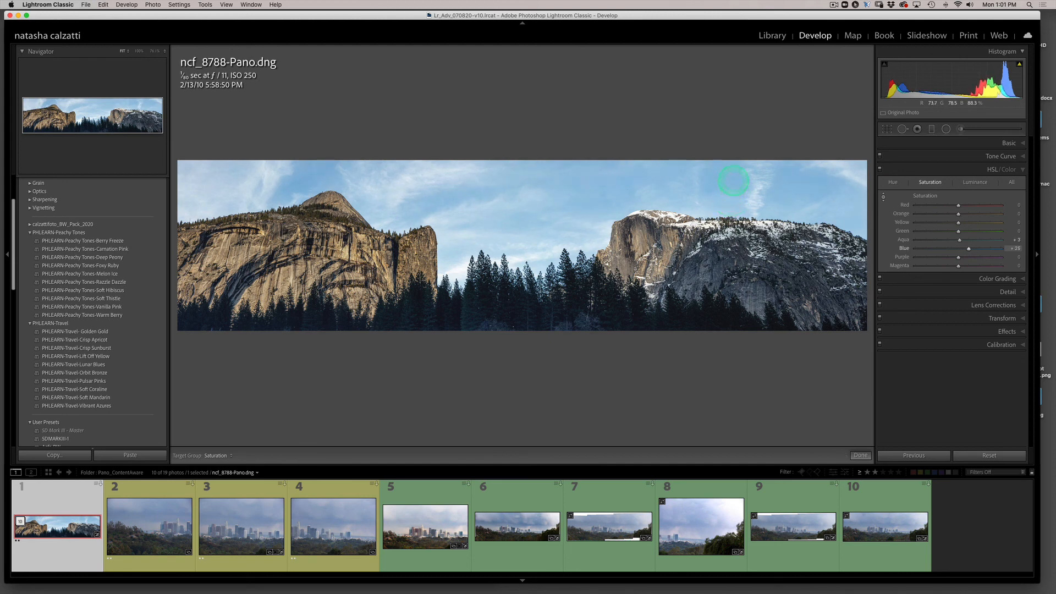
pyautogui.moveTo(733, 189); pyautogui.dragTo(734, 172)
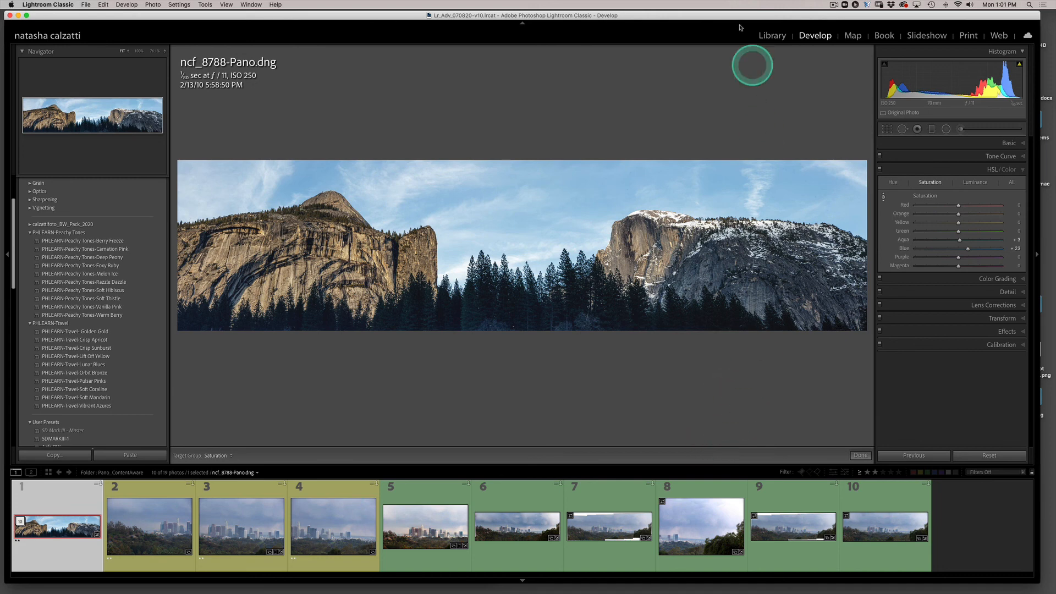
# Return to the Library grid, expand the panorama's stack to view its source photos, and collapse it again.
pyautogui.click(767, 37)
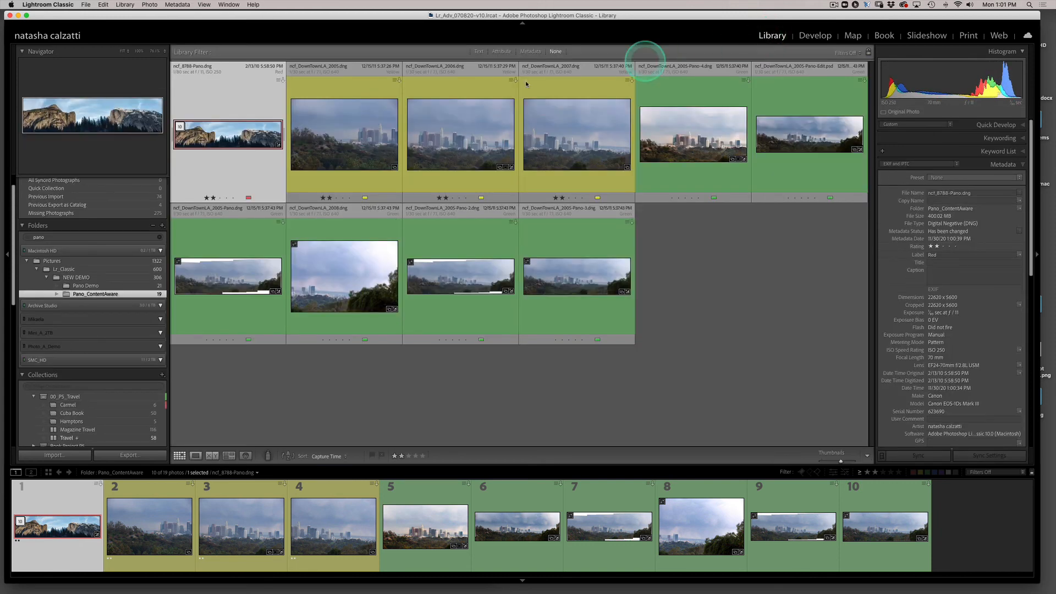
pyautogui.click(180, 127)
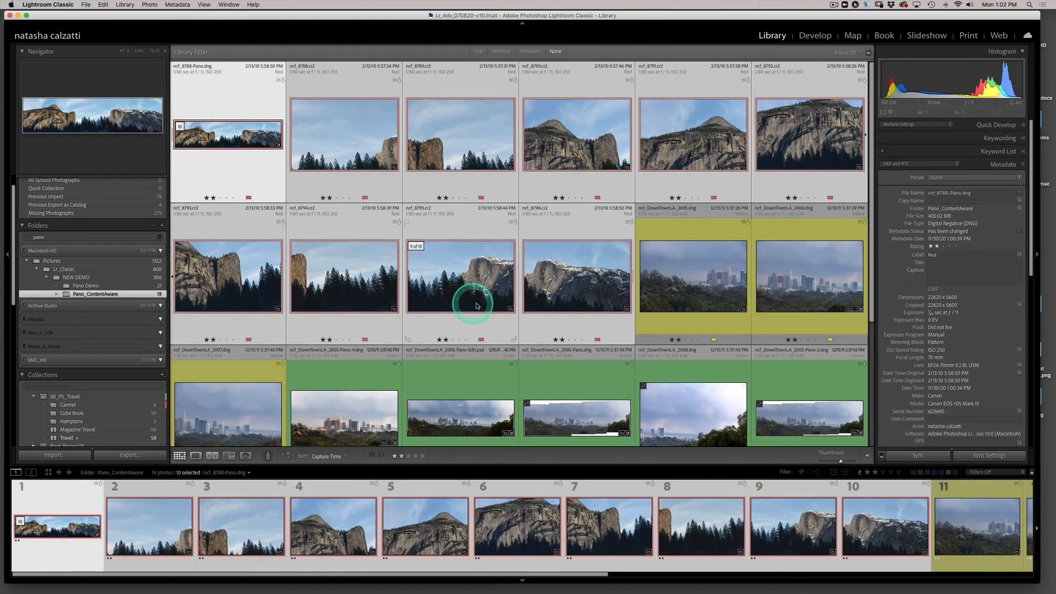
pyautogui.click(182, 127)
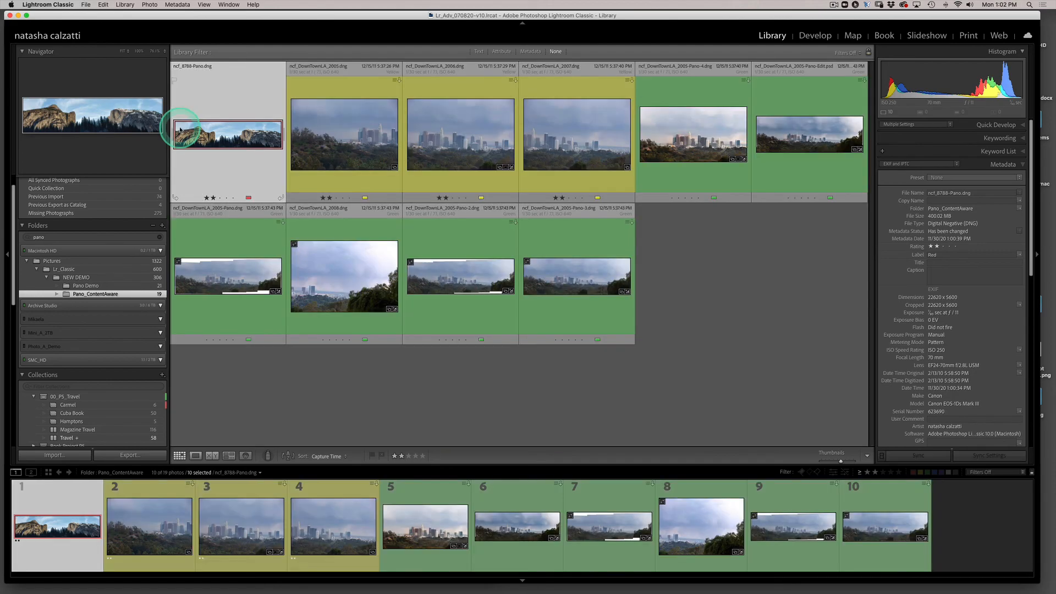